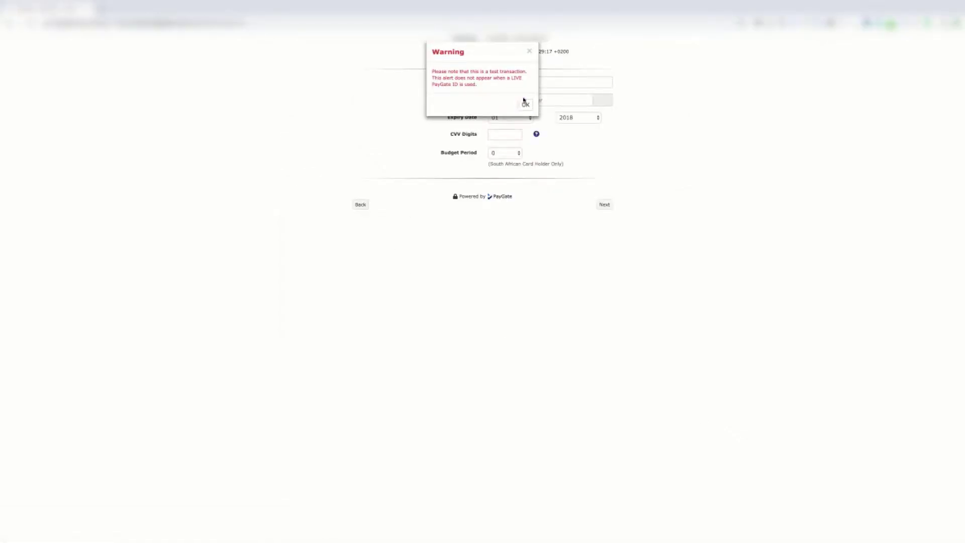
- Cancel the test card payment and retry the declined order, revealing the Vneck Tshirt stock error
left_click(525, 102)
left_click(361, 205)
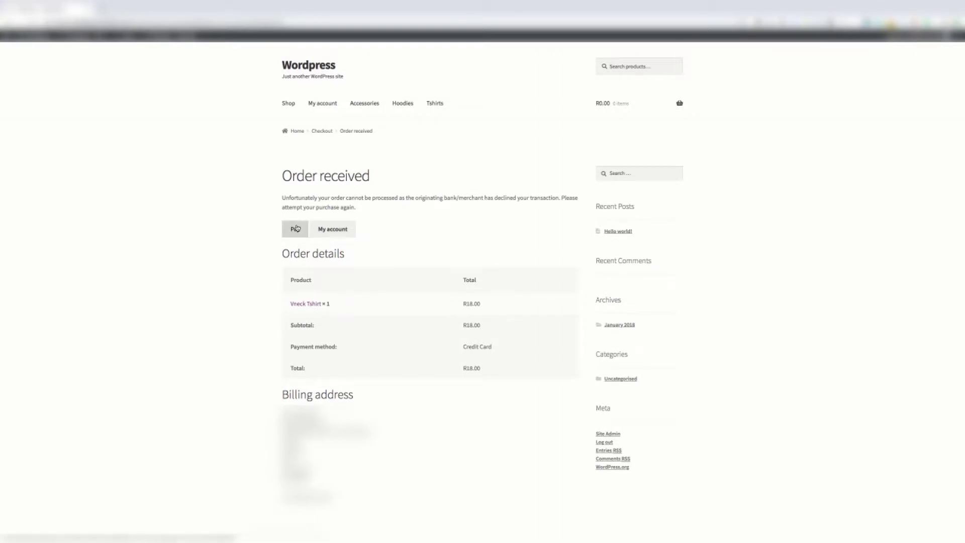
left_click(296, 228)
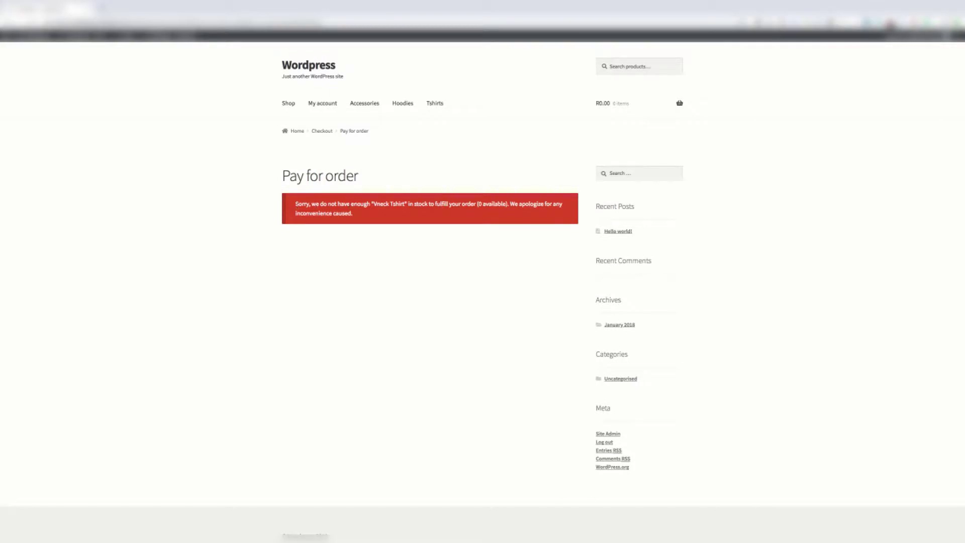
left_click_drag(371, 204, 410, 204)
left_click(421, 213)
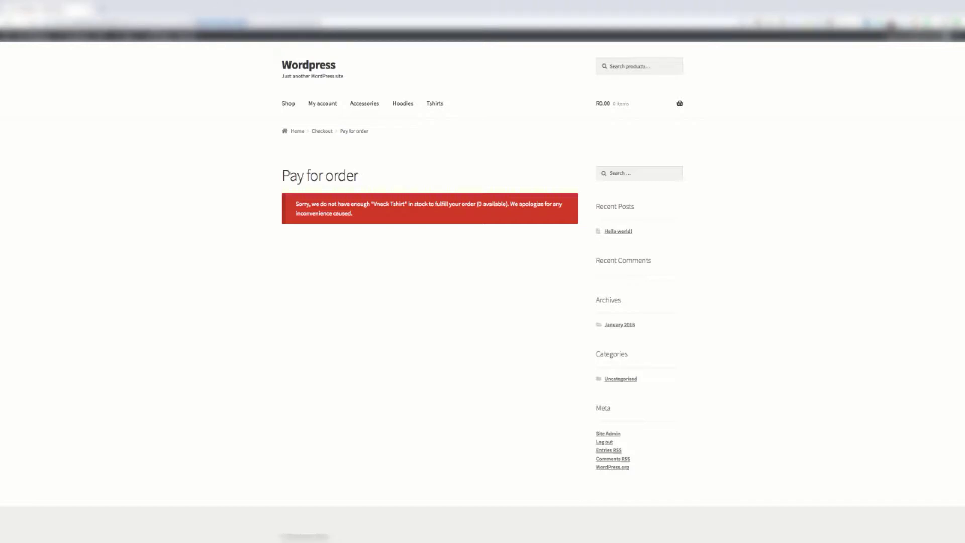
- Reload the Pay for order page and retry payment, highlighting the Vneck Tshirt name in the error
key("Return")
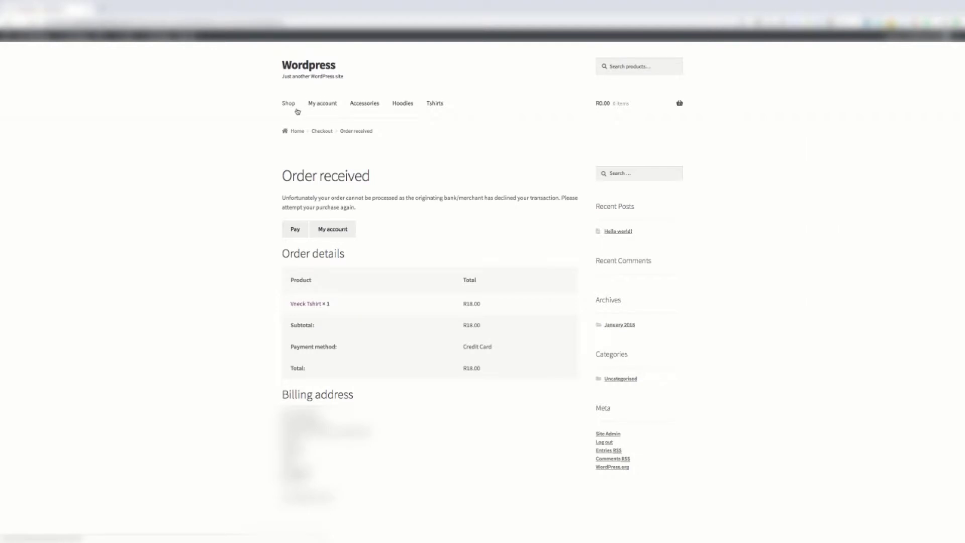
left_click(296, 232)
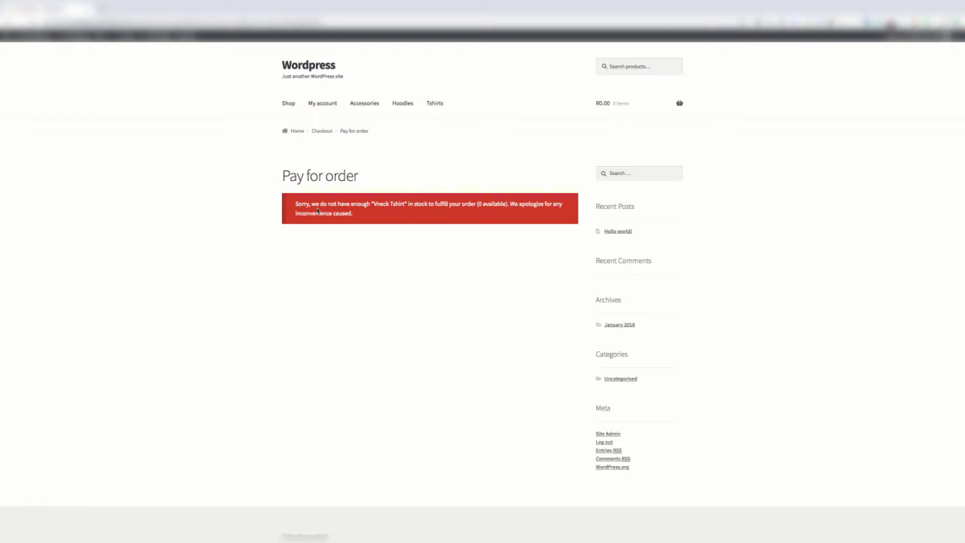
left_click_drag(374, 203, 405, 204)
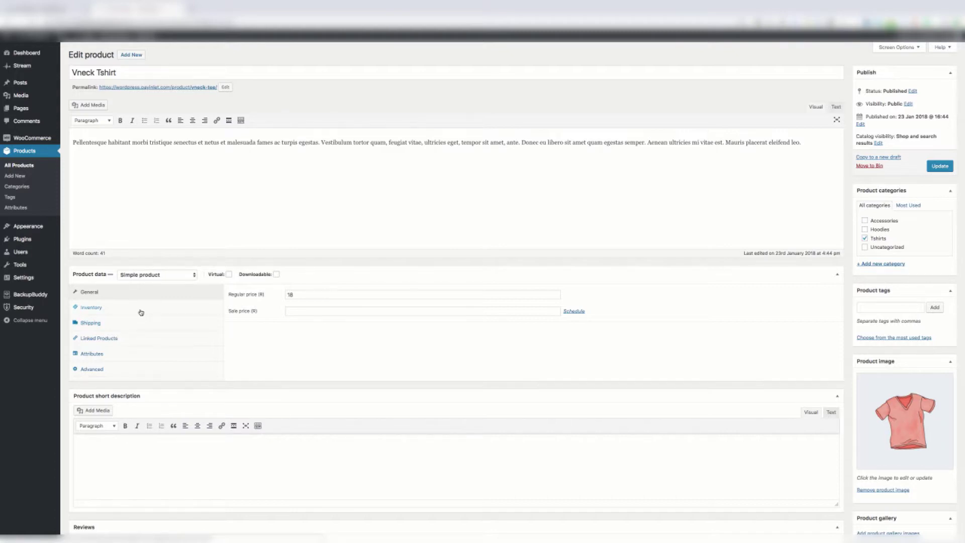
- Turn on Manage stock? in the Vneck Tshirt's Inventory settings, leaving stock status unchanged
left_click(141, 313)
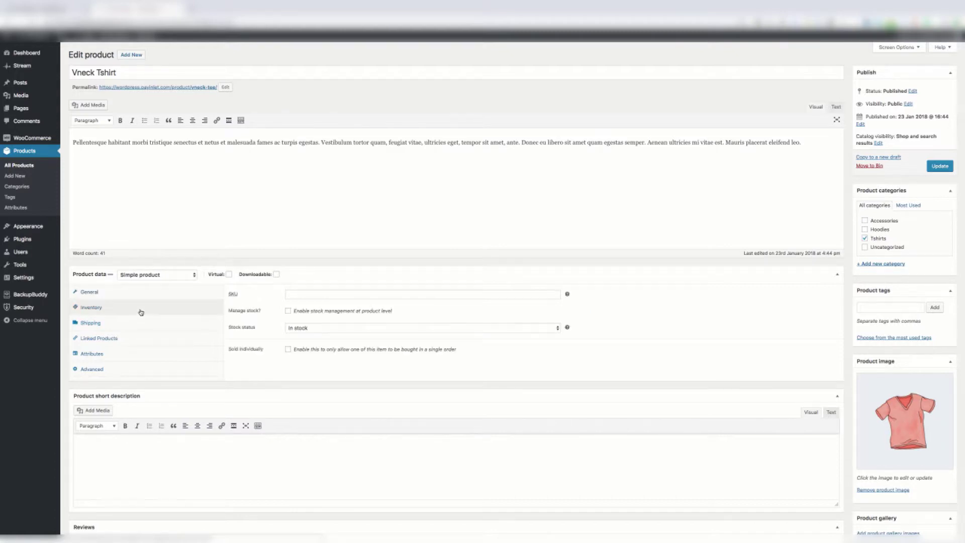
left_click_drag(263, 312, 233, 313)
left_click(237, 330)
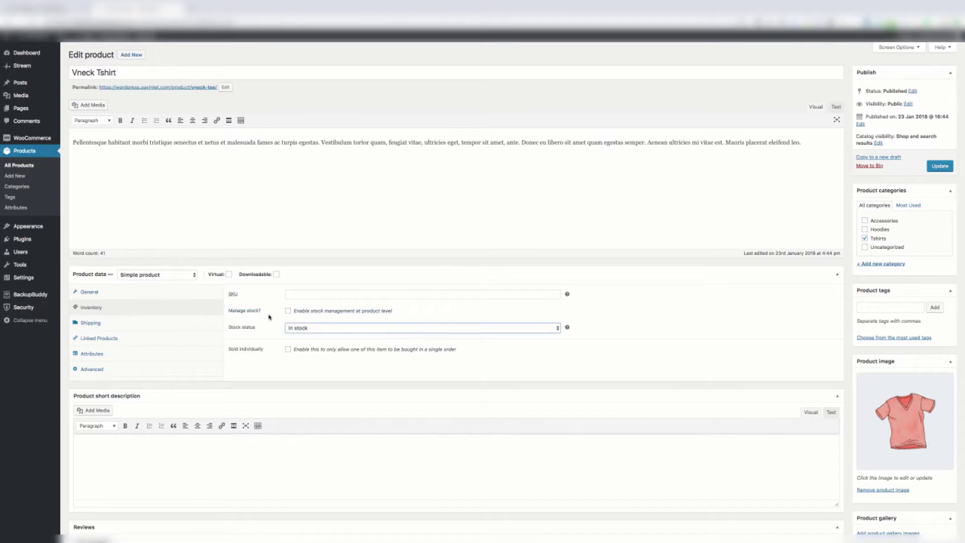
left_click(319, 330)
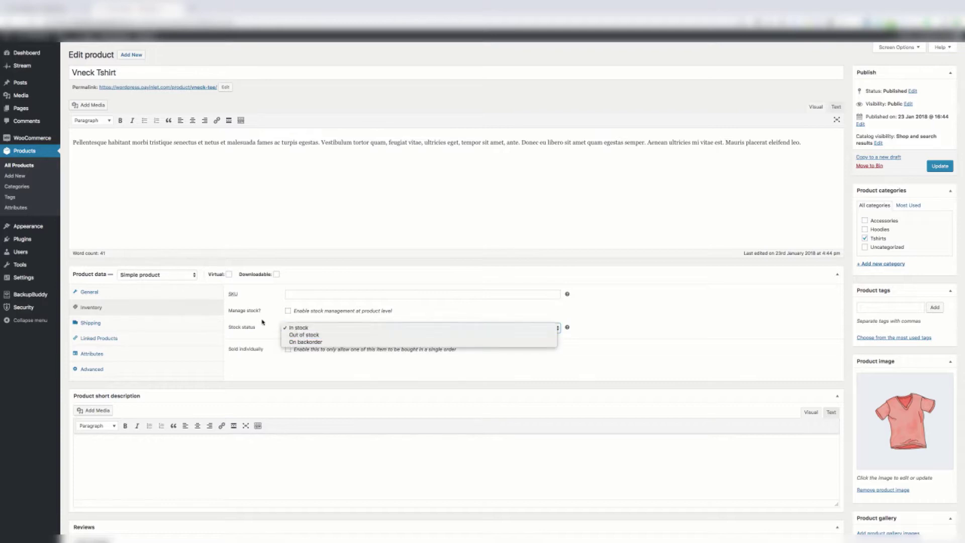
left_click(290, 319)
left_click(289, 311)
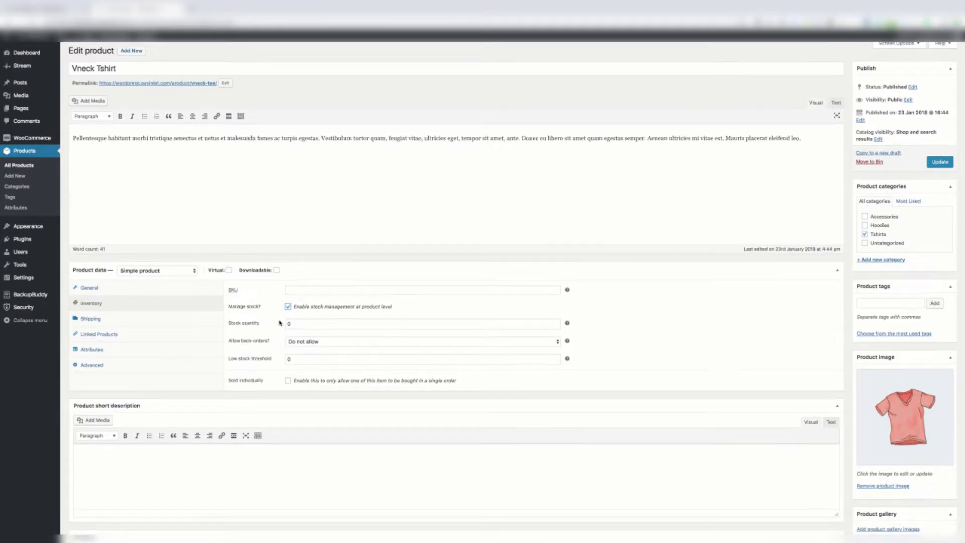
scroll(307, 289, "down", 1)
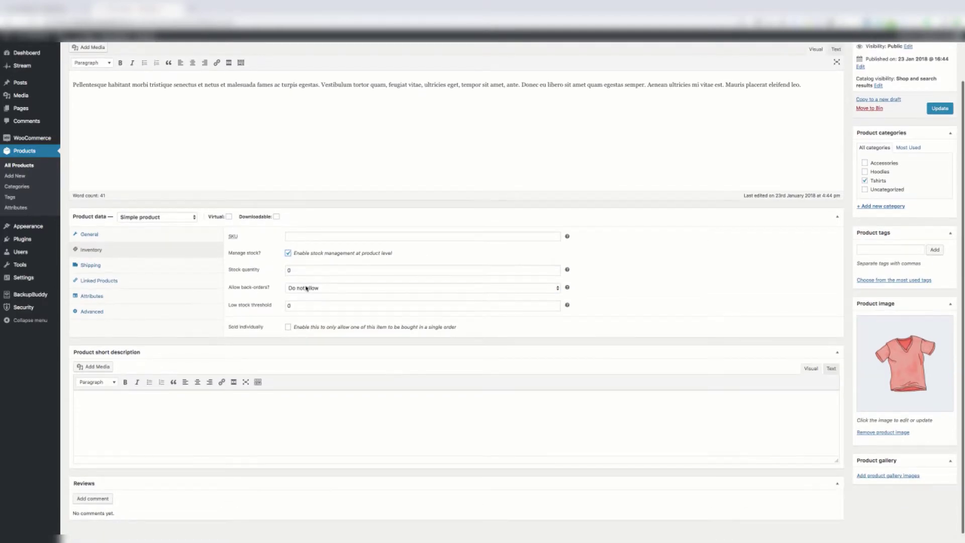
- Enter a long run of 9s as the stock quantity and update the product
left_click(299, 270)
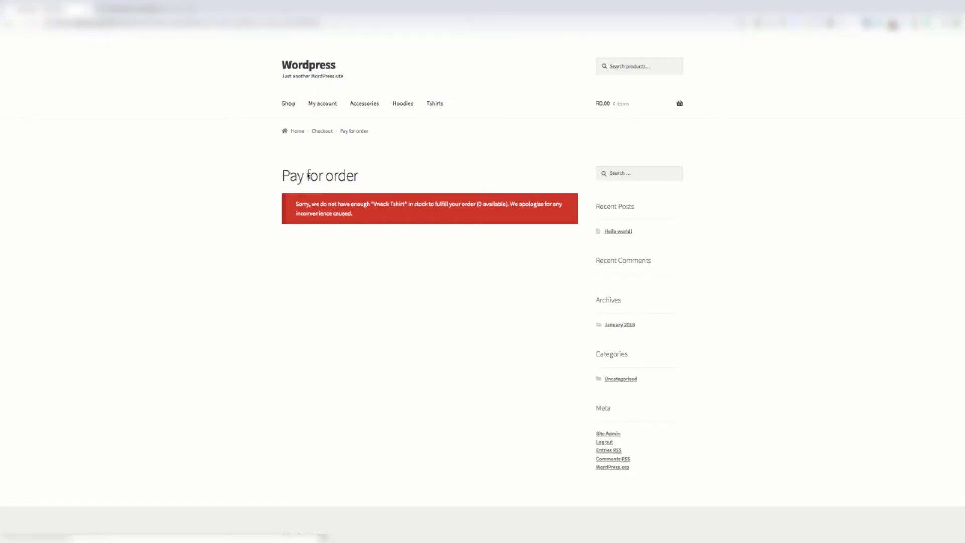
left_click(142, 11)
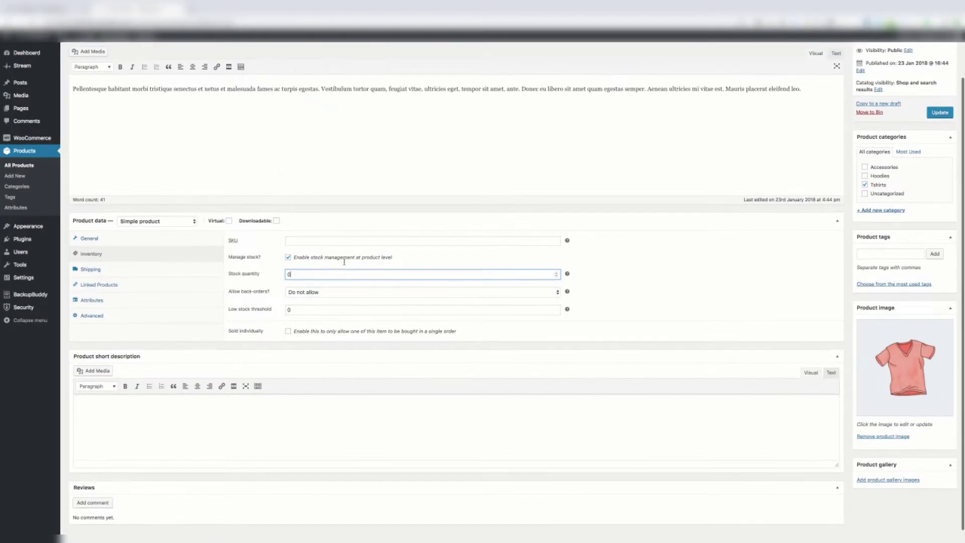
scroll(344, 265, "up", 1)
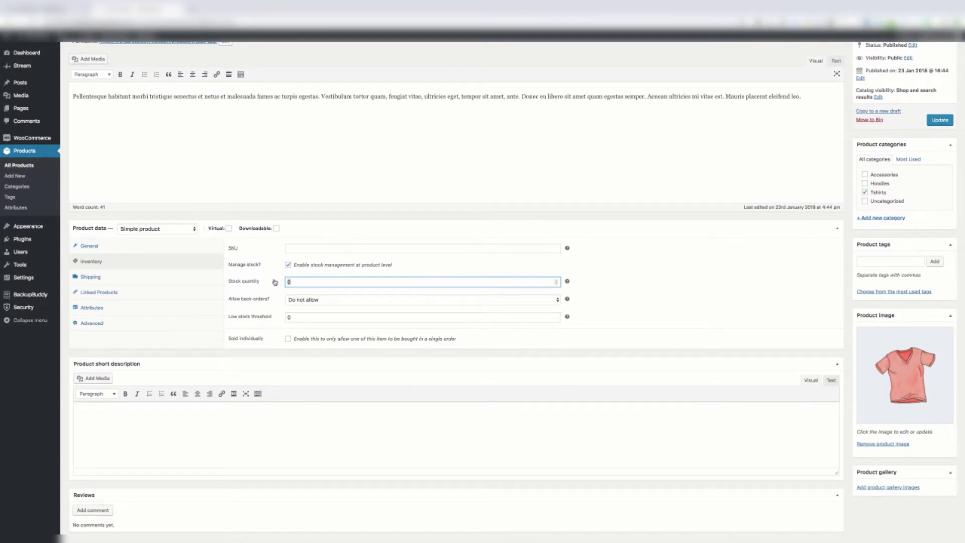
type("9999999999999999999999999999999999999")
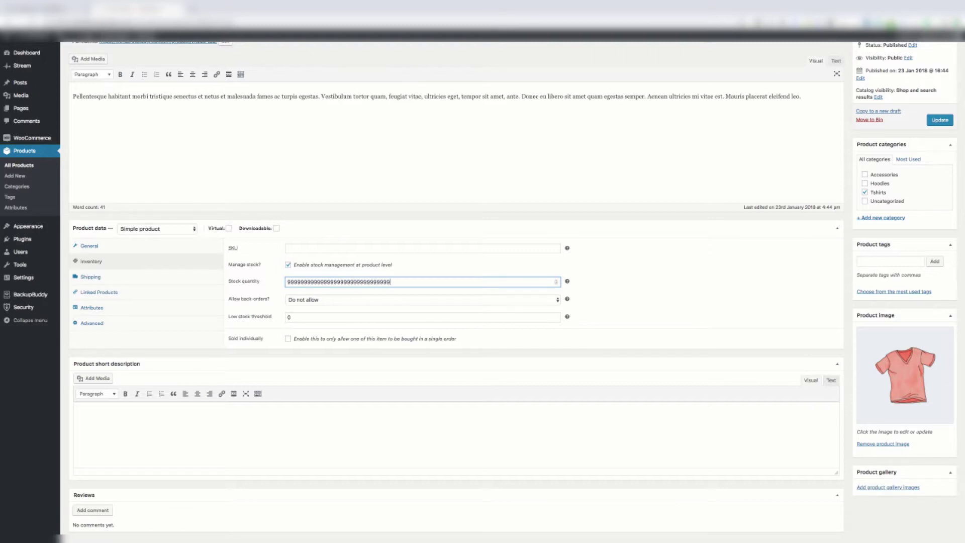
type("9999999")
double_click(307, 282)
left_click(457, 282)
type("999999999999999")
left_click(597, 295)
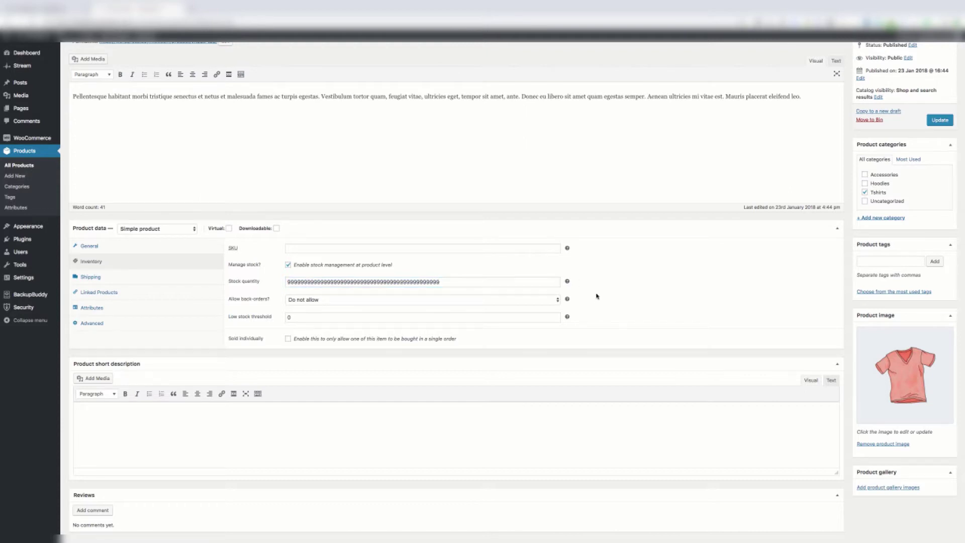
left_click(940, 121)
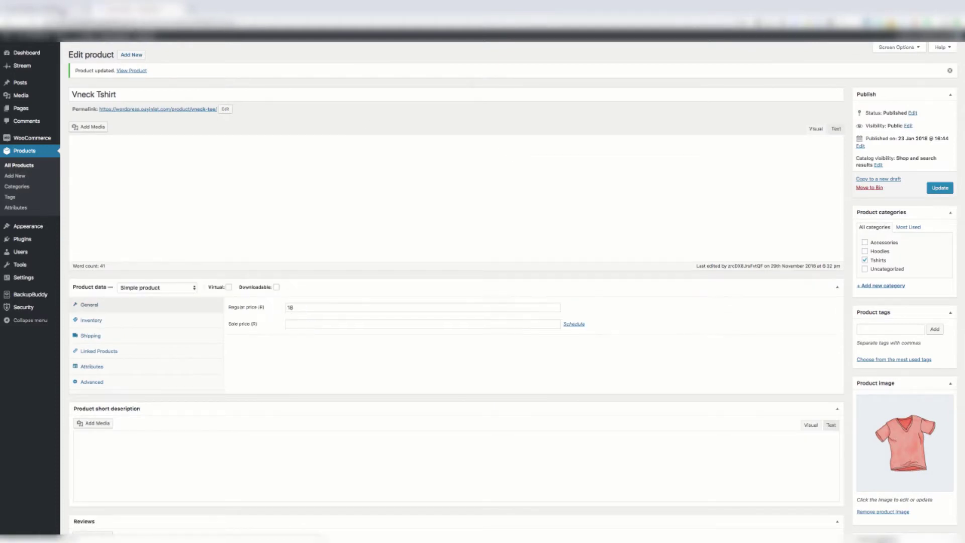
- Reload Pay for order, resave the Vneck Tshirt product, then reload Pay for order to retest
left_click(60, 10)
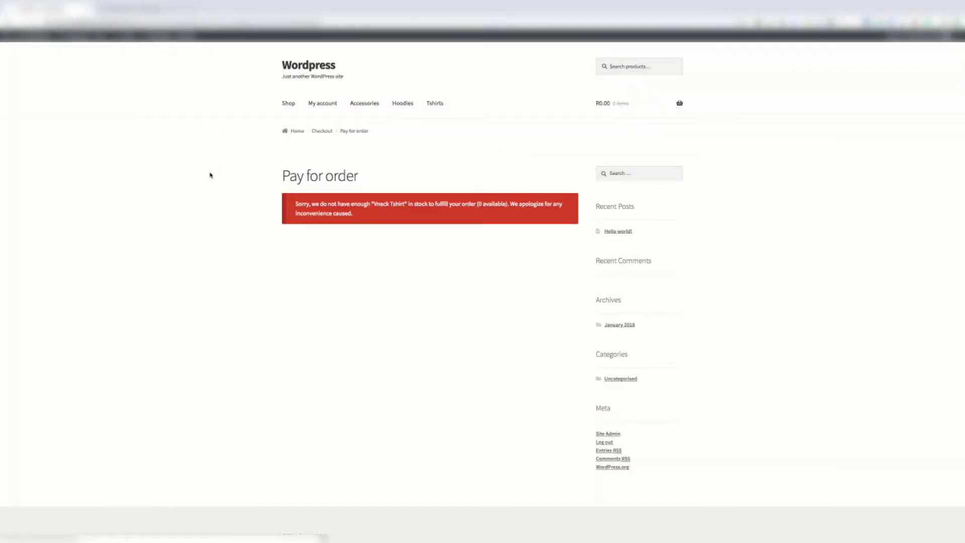
key("ctrl+r")
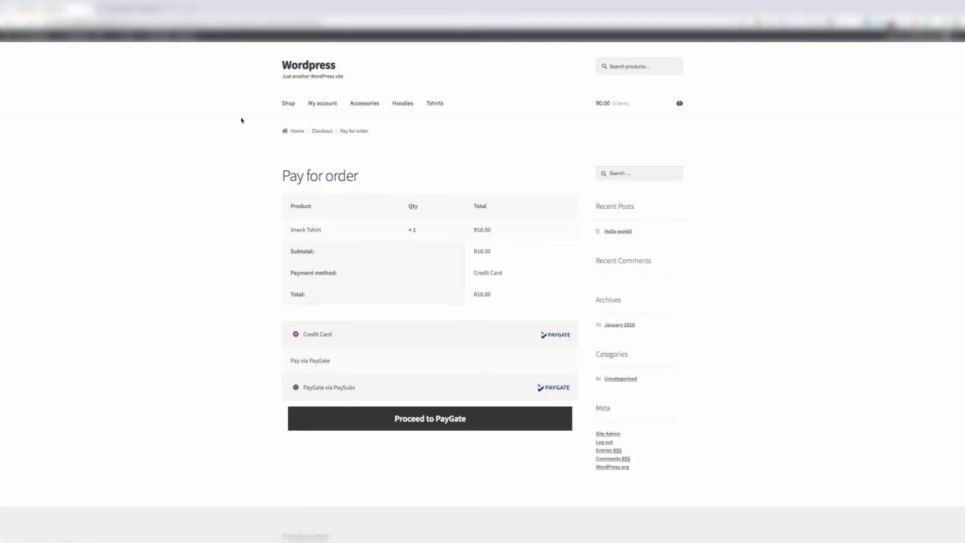
left_click(144, 11)
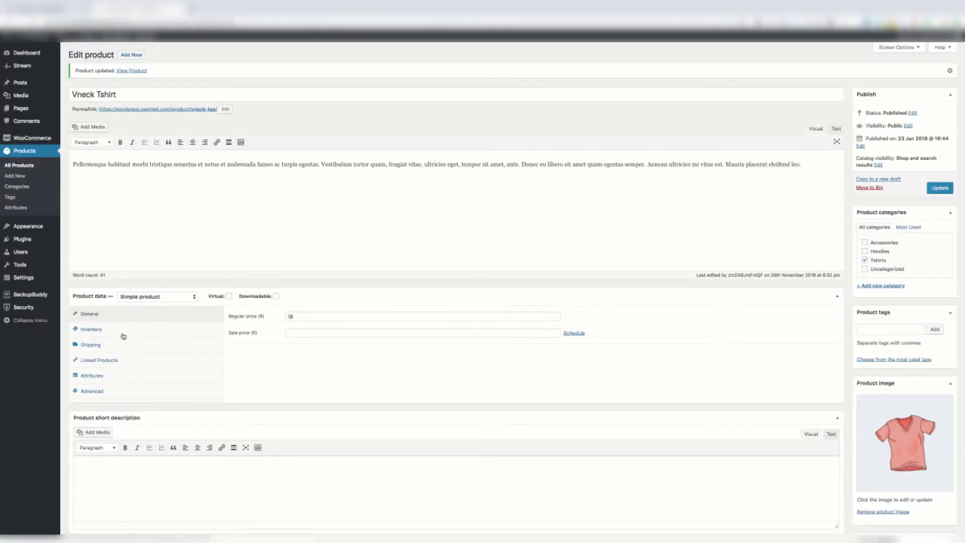
left_click(122, 332)
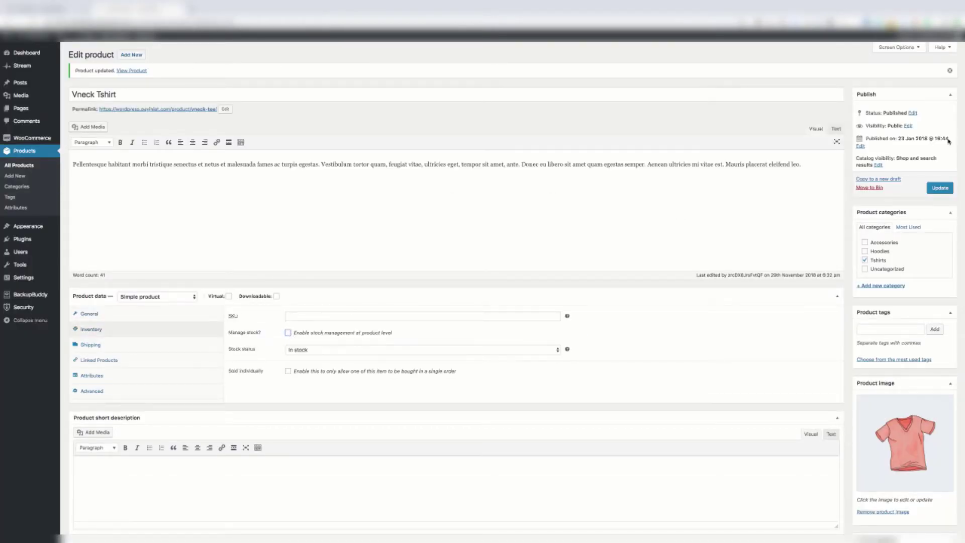
left_click(940, 189)
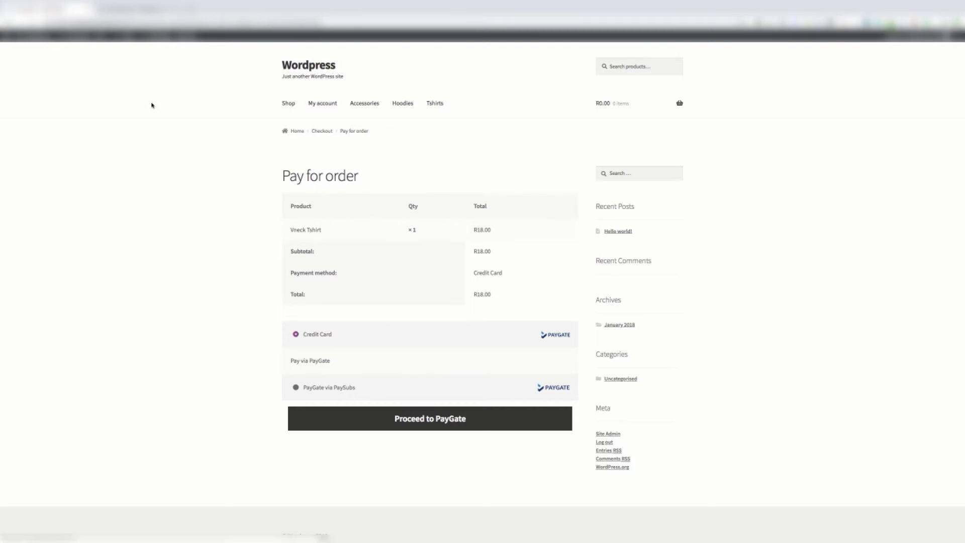
key("F5")
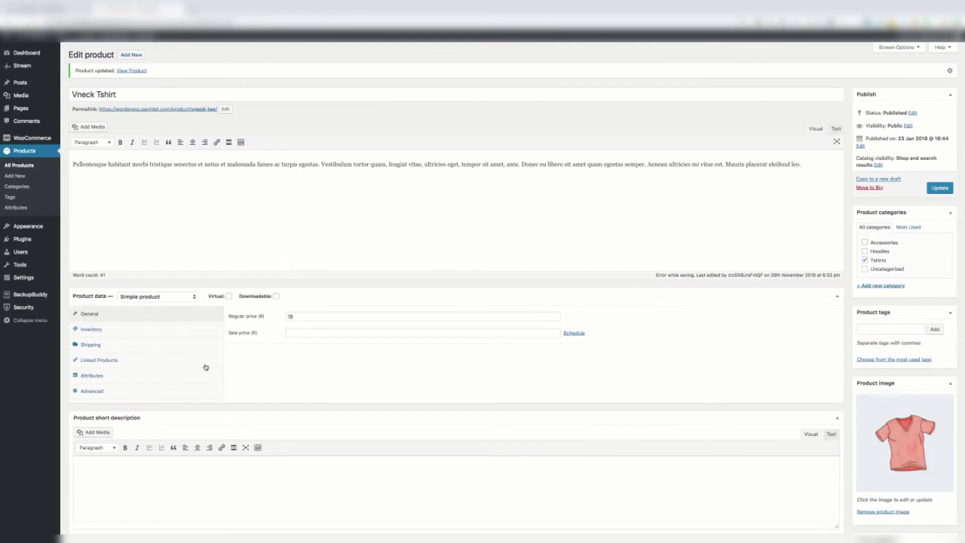
left_click(98, 332)
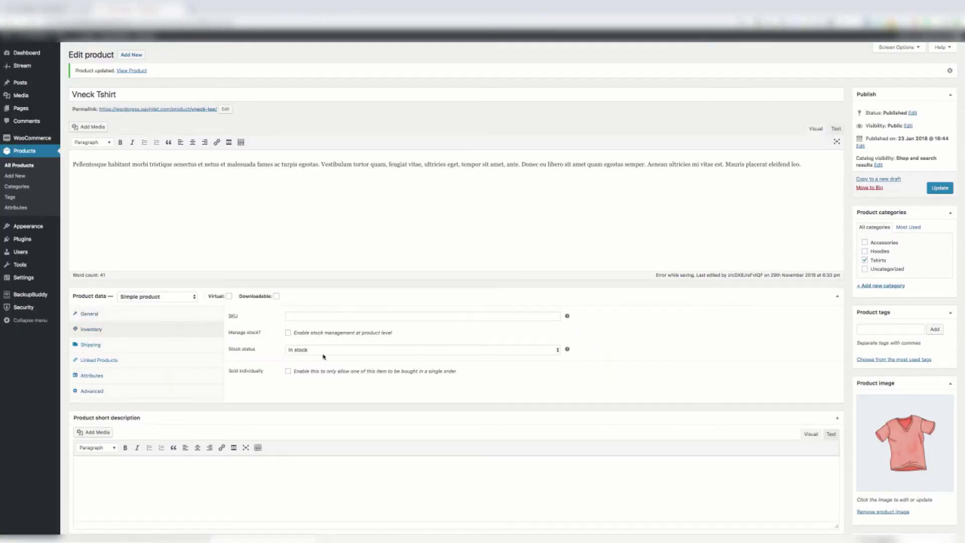
left_click(288, 333)
left_click(301, 350)
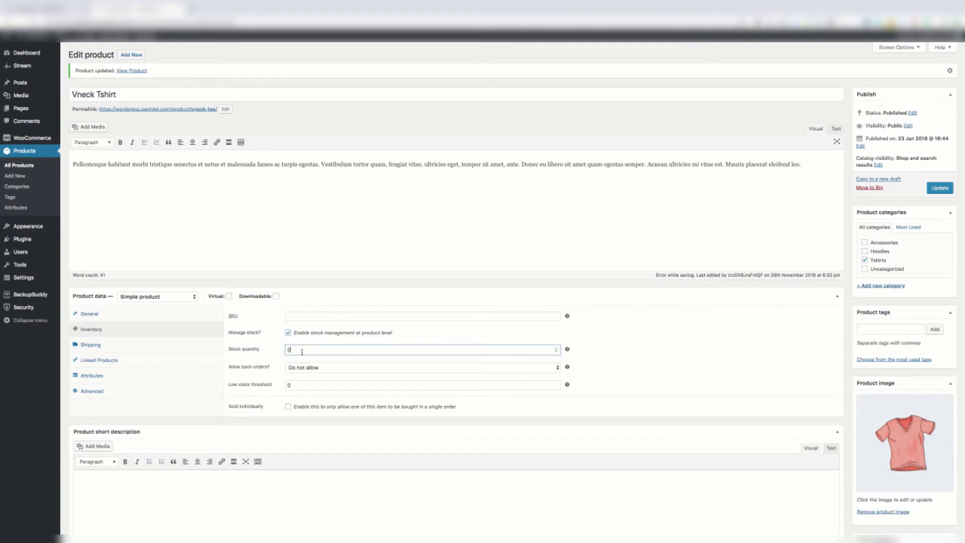
key("BackSpace")
type("9")
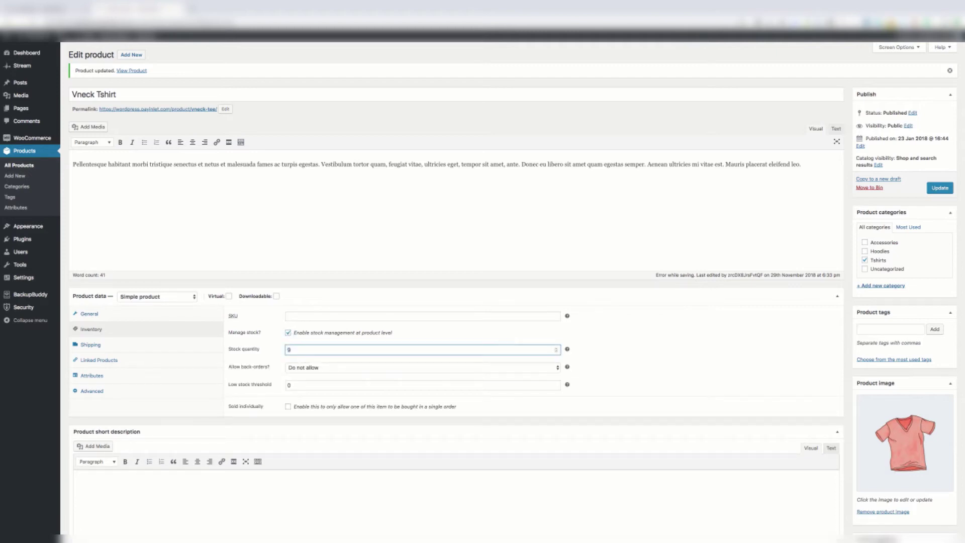
type("999999999999999999999999999")
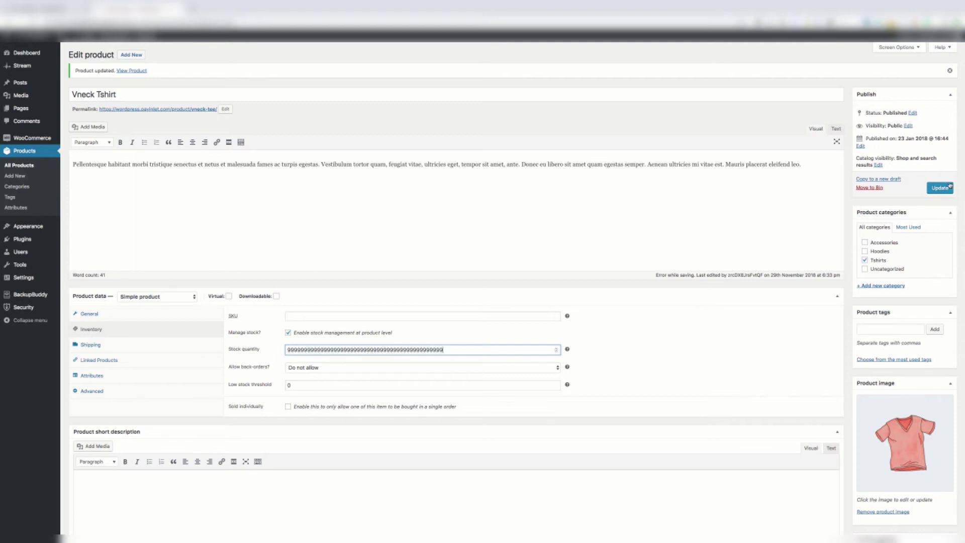
left_click(657, 326)
left_click(940, 187)
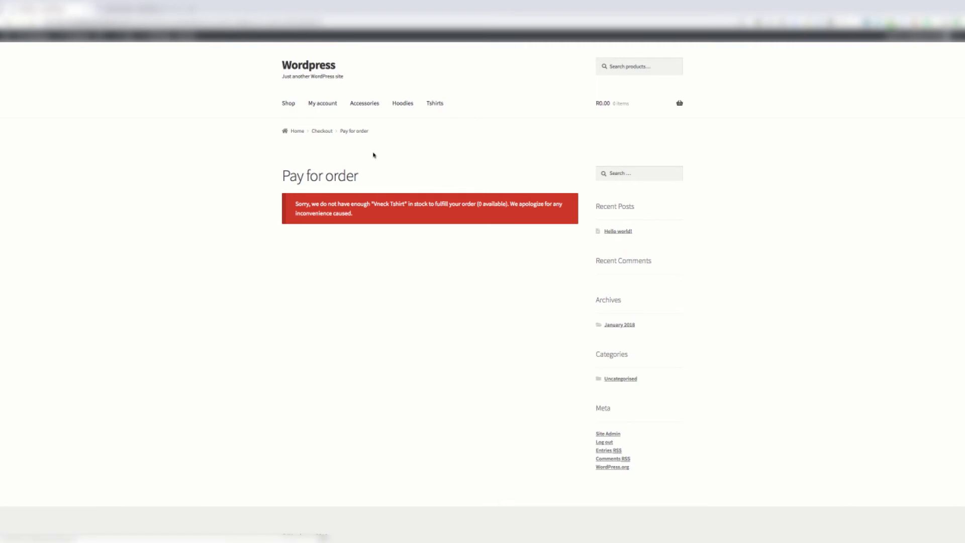
key("ctrl+r")
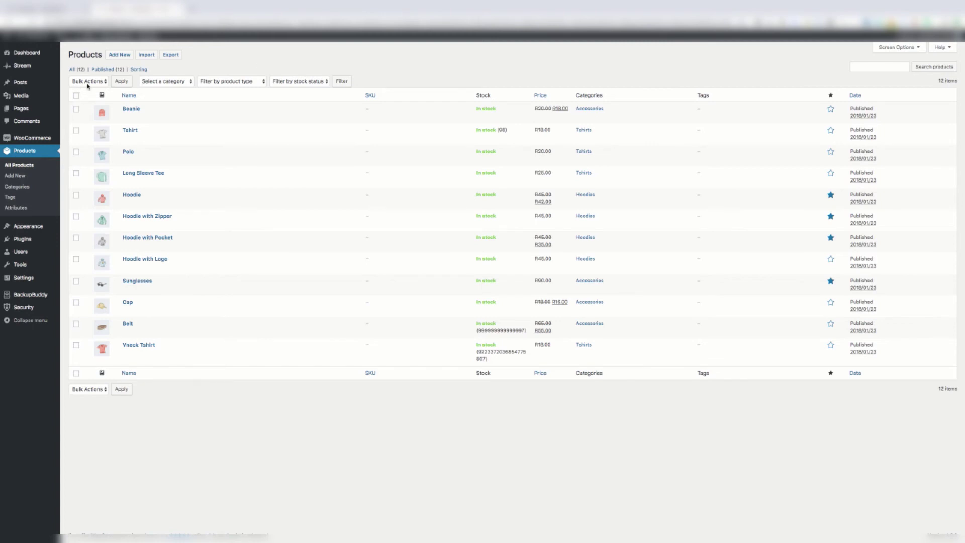
- Select all products in the list and apply the Edit bulk action
left_click(88, 81)
left_click(92, 89)
left_click(76, 95)
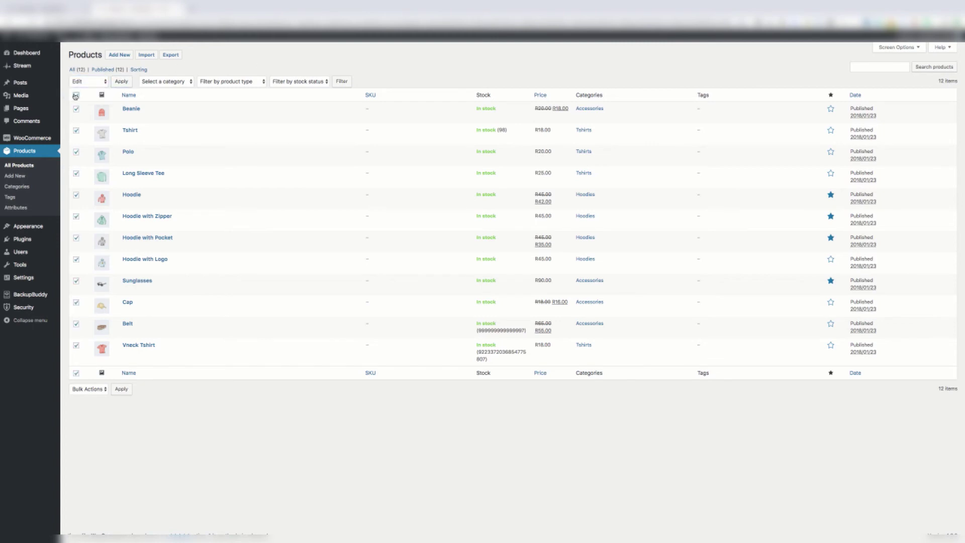
left_click(122, 81)
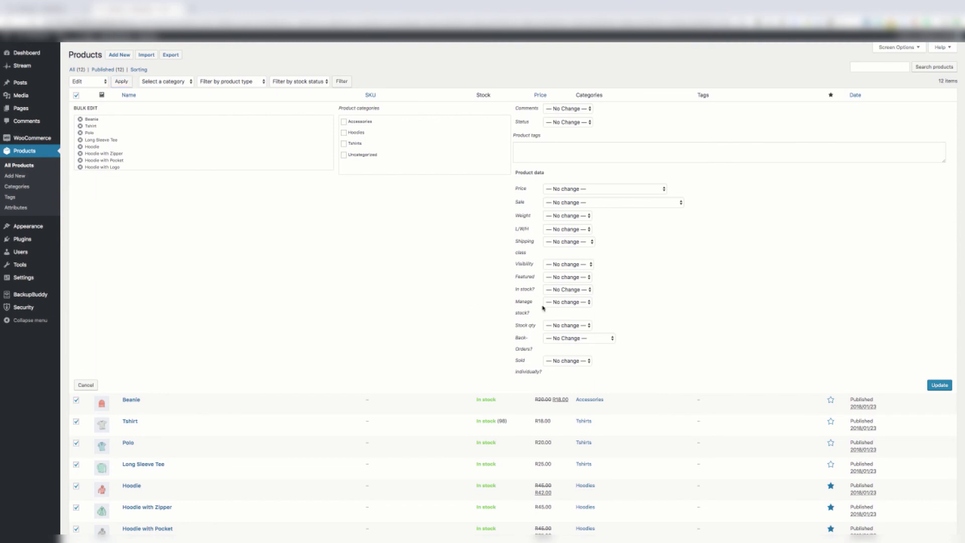
- In bulk edit, set stock qty to a long run of 9s, Manage stock Yes, and In stock
left_click(567, 325)
left_click(563, 333)
left_click(564, 337)
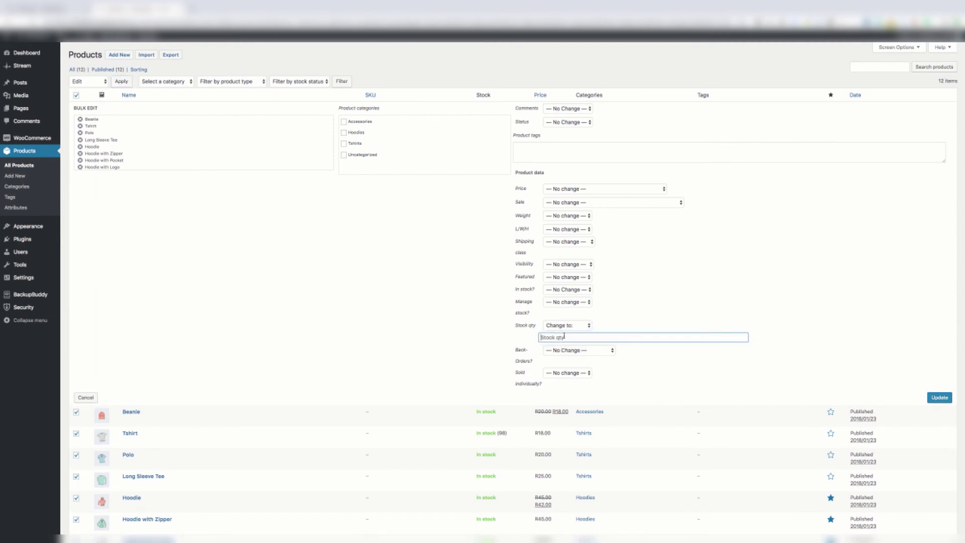
type("999999999999999999999999999999999999999999999999")
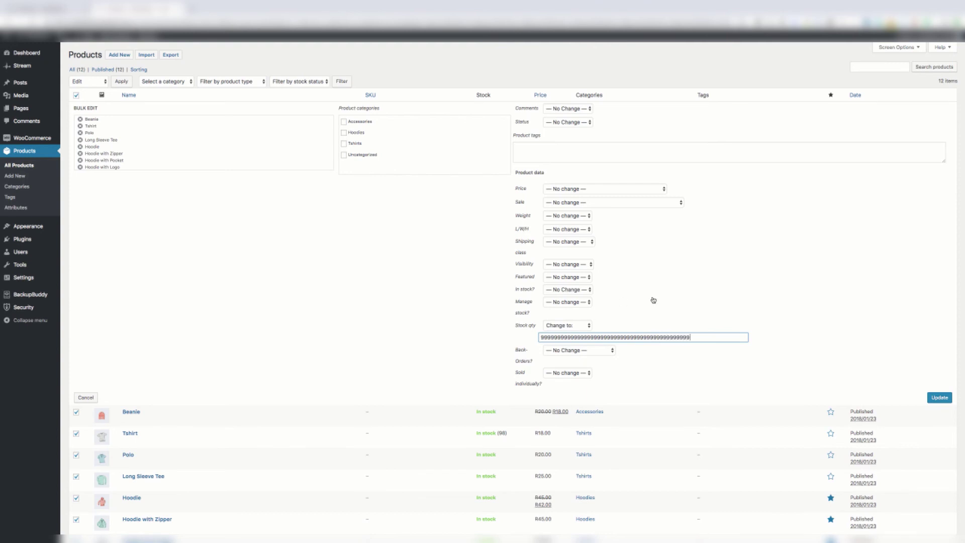
left_click(648, 301)
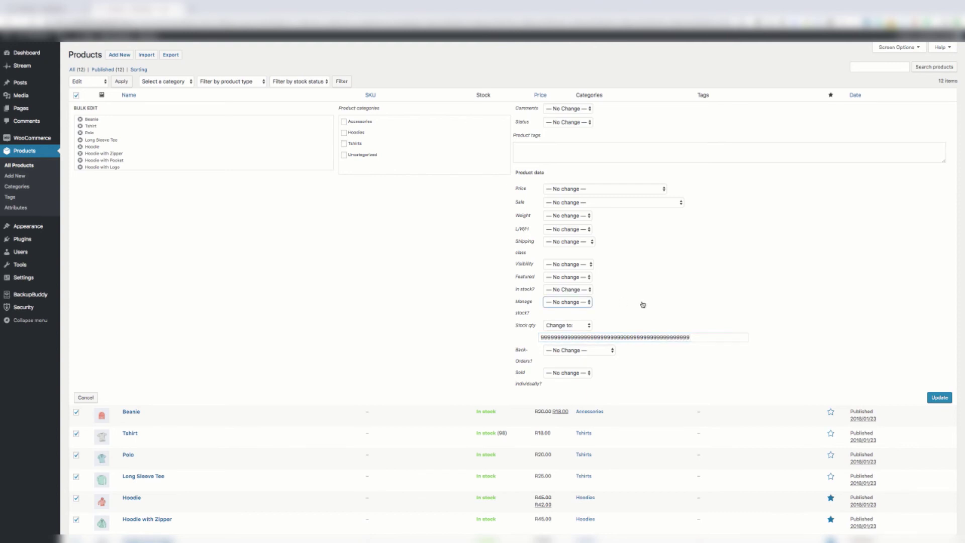
left_click(558, 302)
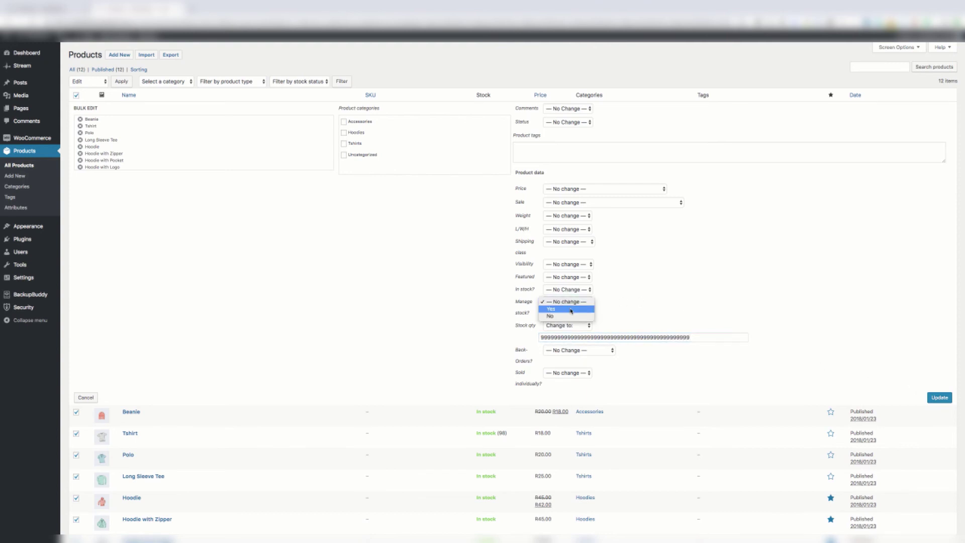
left_click(550, 309)
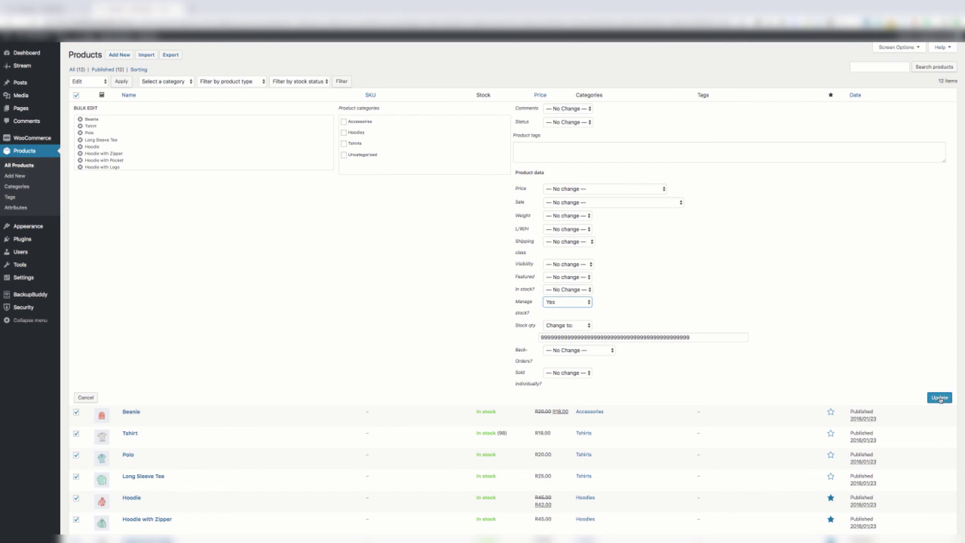
left_click(580, 290)
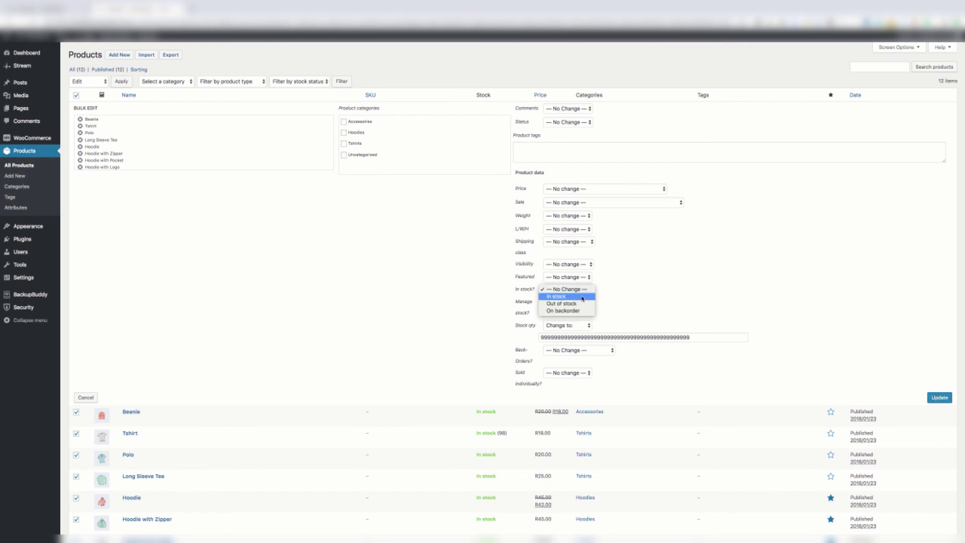
left_click(583, 298)
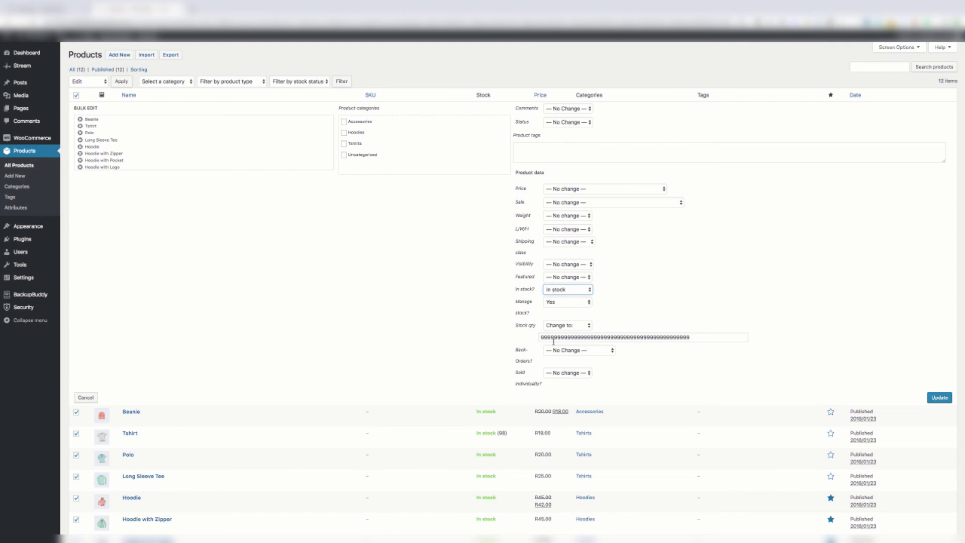